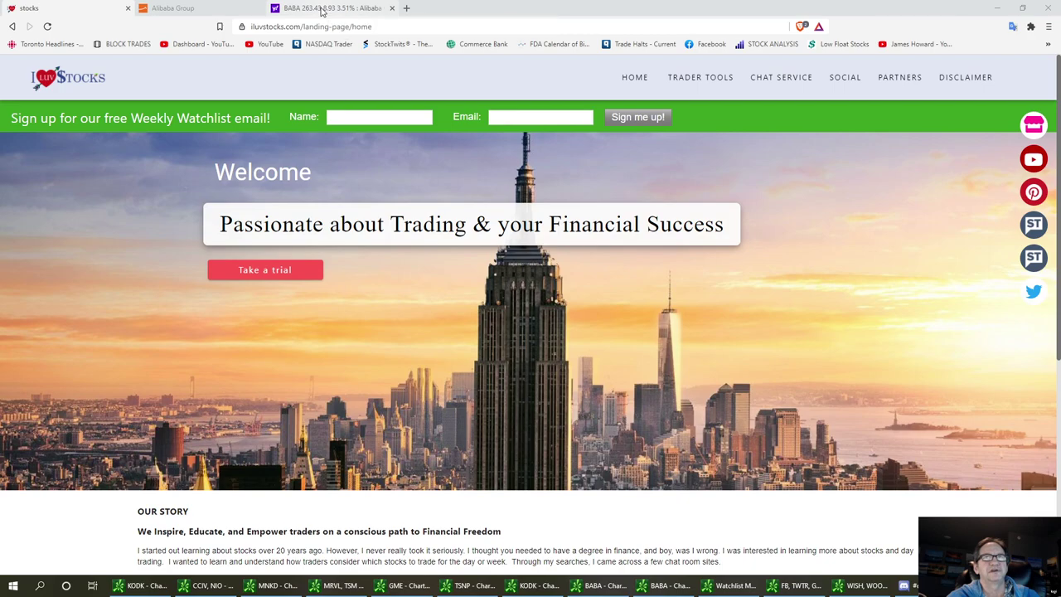
- Leave the Alibaba investor news page for the Alibaba Group home page via its logo
{"action": "left_click", "coordinate": [321, 10]}
{"action": "left_click", "coordinate": [215, 10]}
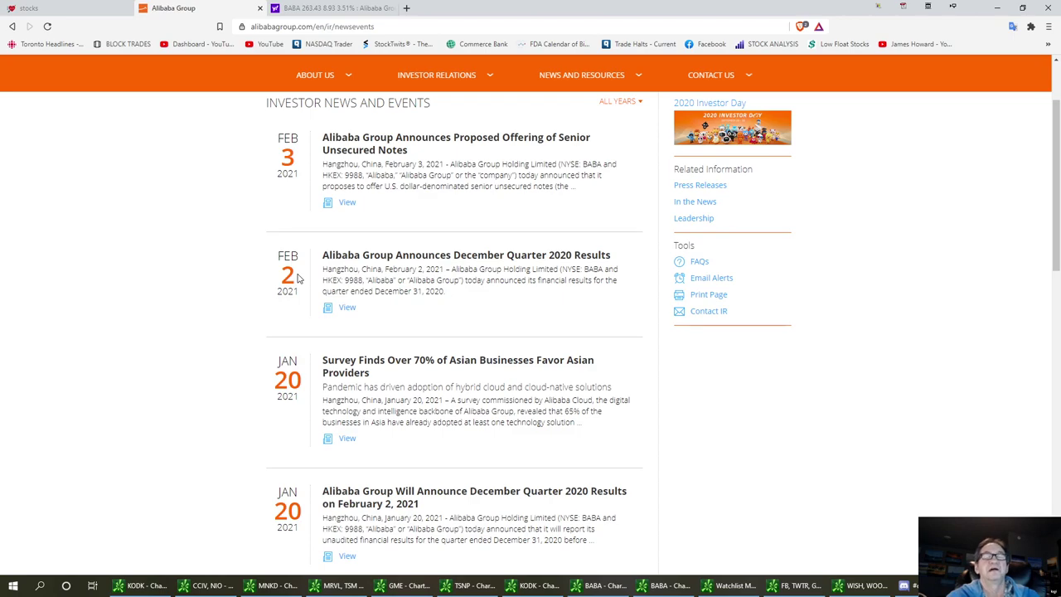
{"action": "scroll", "coordinate": [300, 279], "scroll_direction": "up", "scroll_amount": 2}
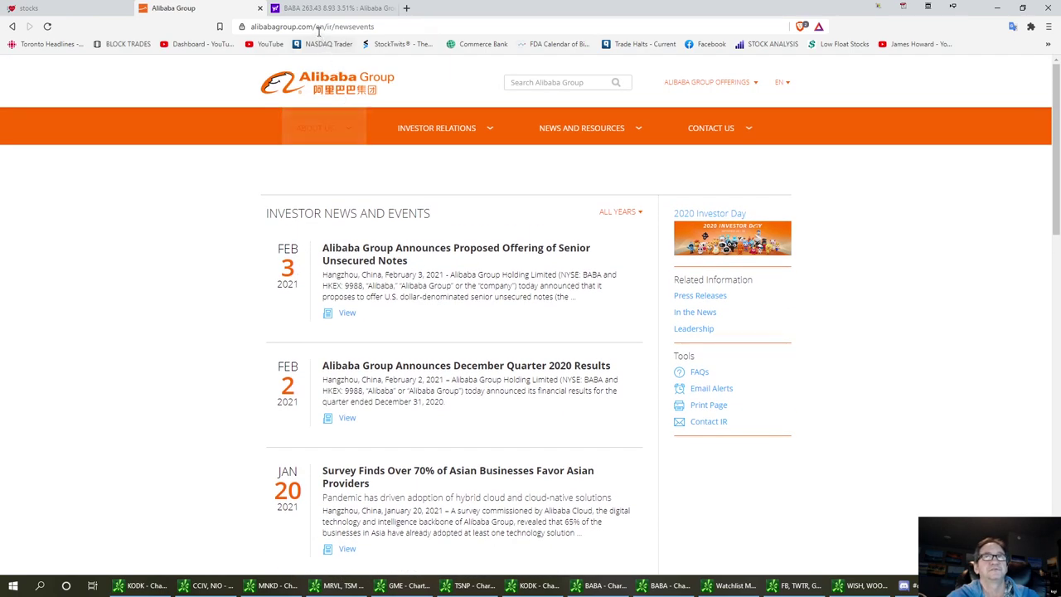
{"action": "left_click", "coordinate": [323, 135]}
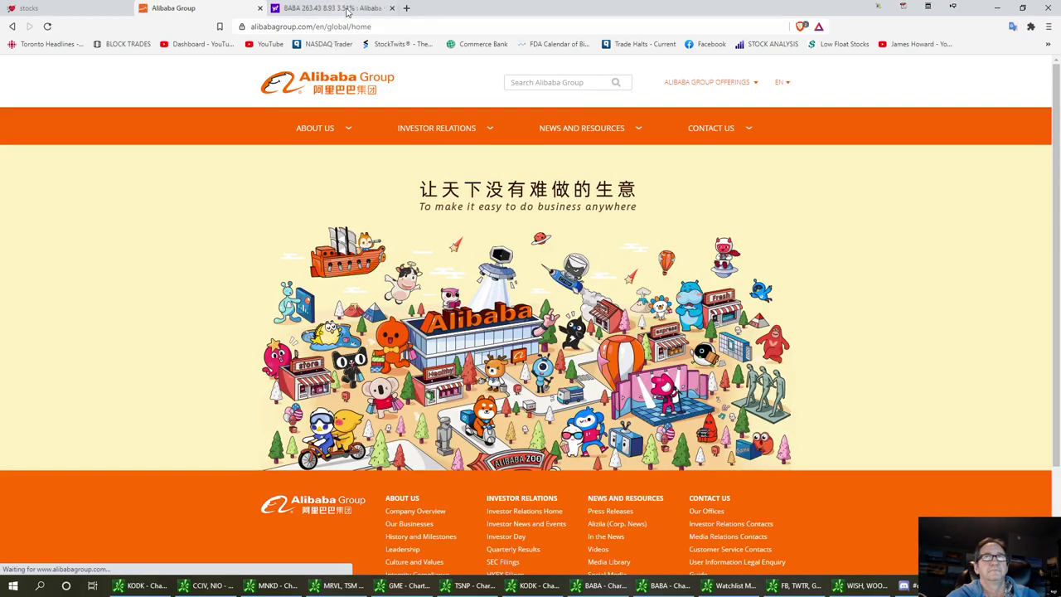
- Compare the BABA Yahoo Finance page with the Alibaba Group home page
{"action": "left_click", "coordinate": [346, 9]}
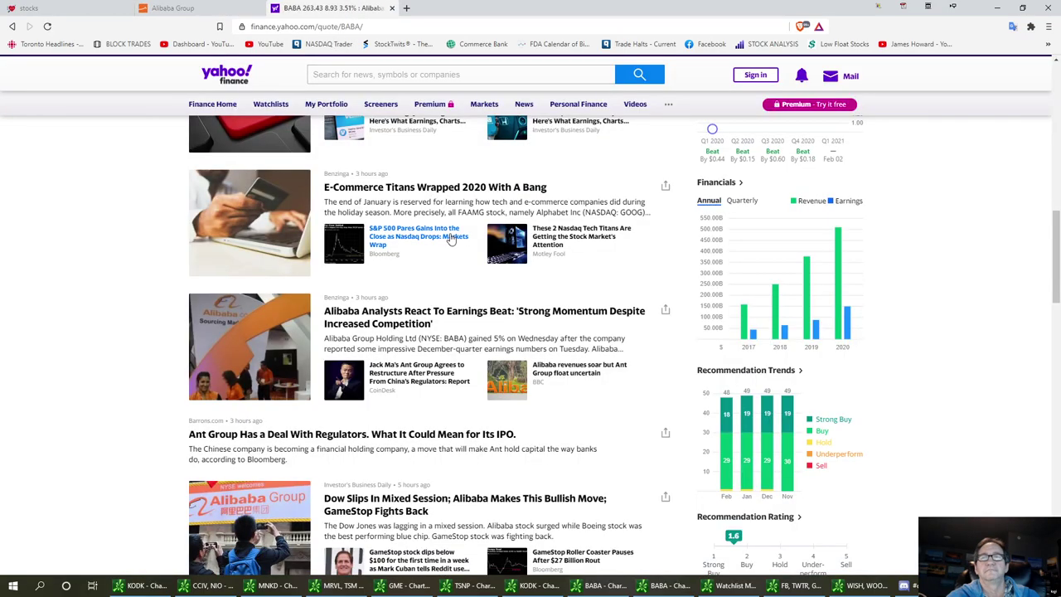
{"action": "left_click", "coordinate": [226, 10]}
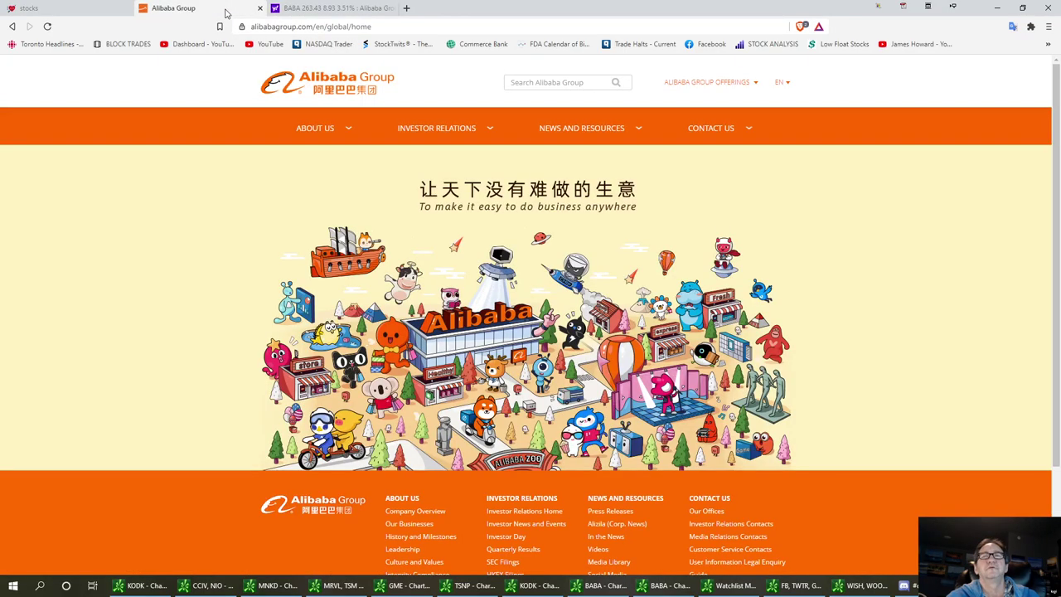
{"action": "left_click", "coordinate": [330, 9]}
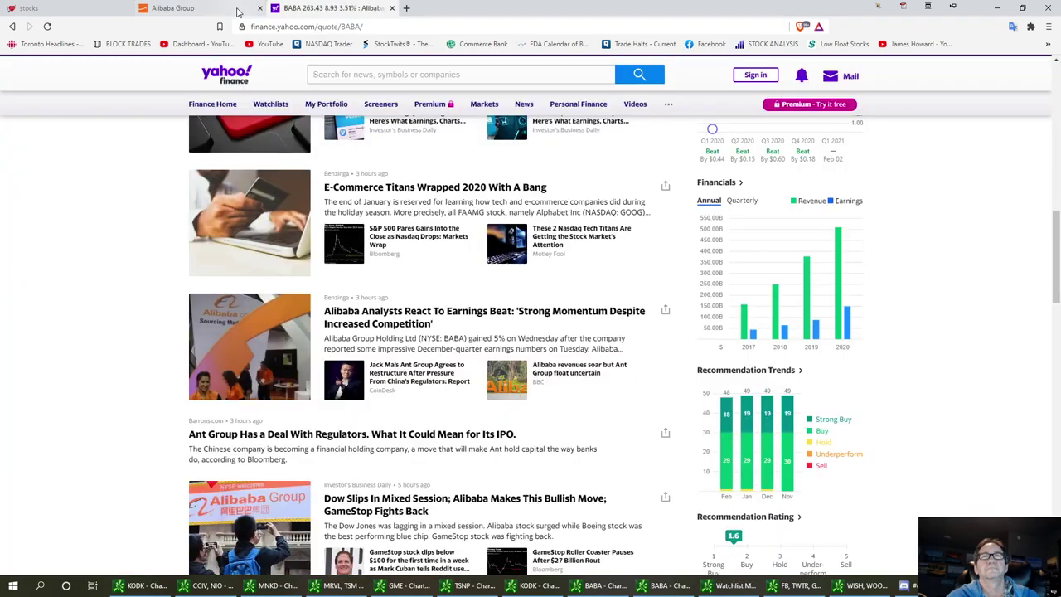
{"action": "left_click", "coordinate": [228, 12]}
{"action": "scroll", "coordinate": [323, 133], "scroll_direction": "down", "scroll_amount": 3}
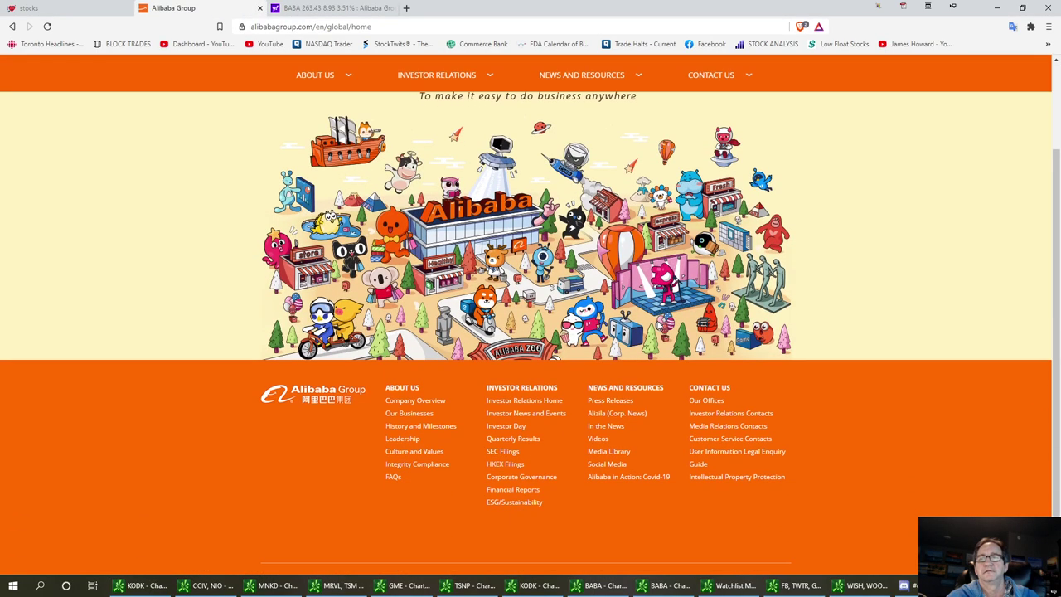
{"action": "scroll", "coordinate": [323, 132], "scroll_direction": "up", "scroll_amount": 3}
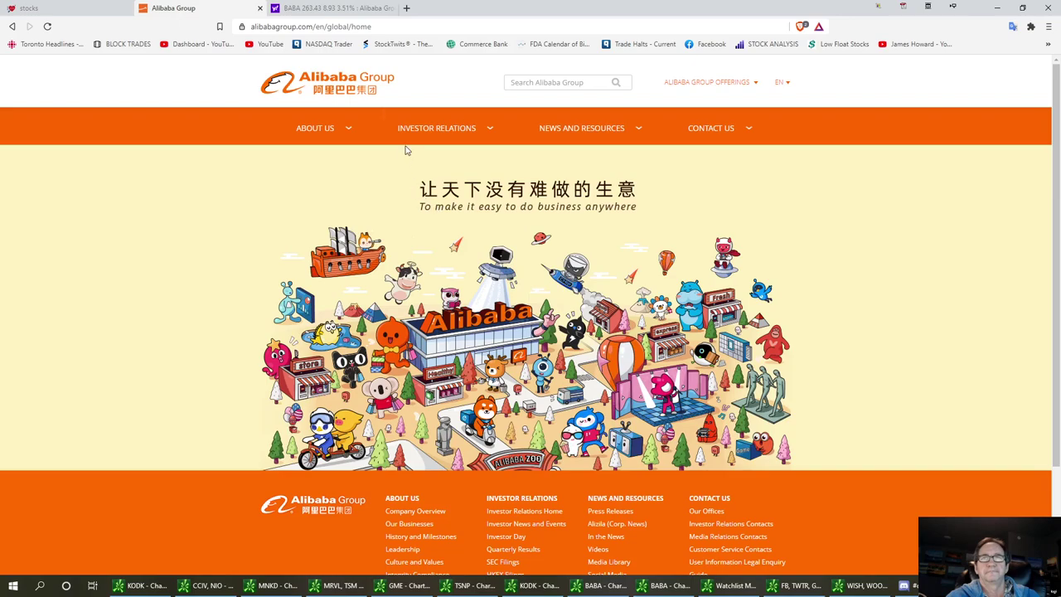
- Expand the Investor Relations menu, check About Us, then return to Investor Relations links
{"action": "left_click", "coordinate": [431, 135]}
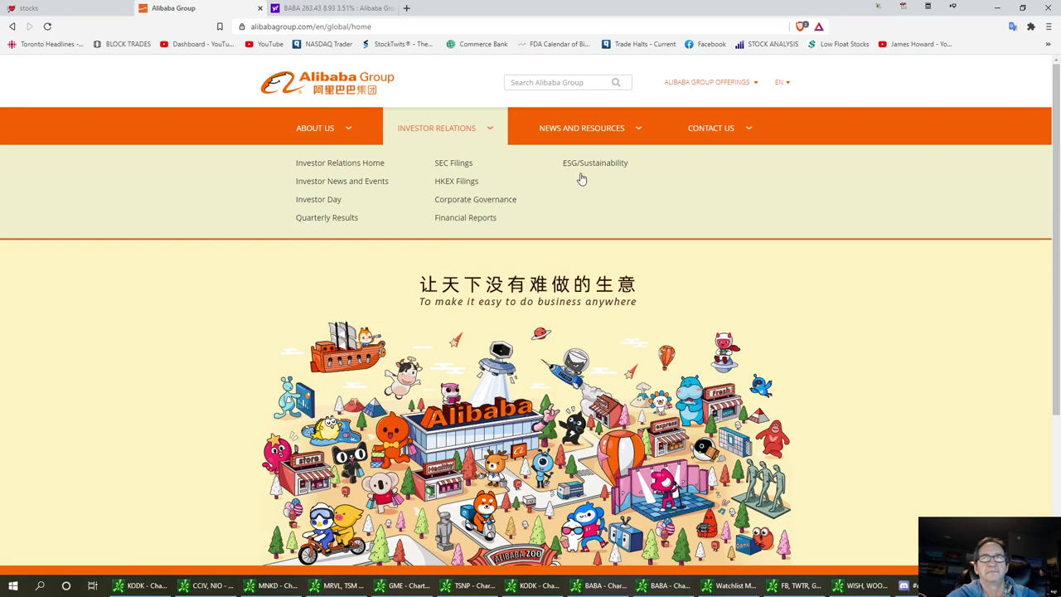
{"action": "left_click", "coordinate": [319, 128]}
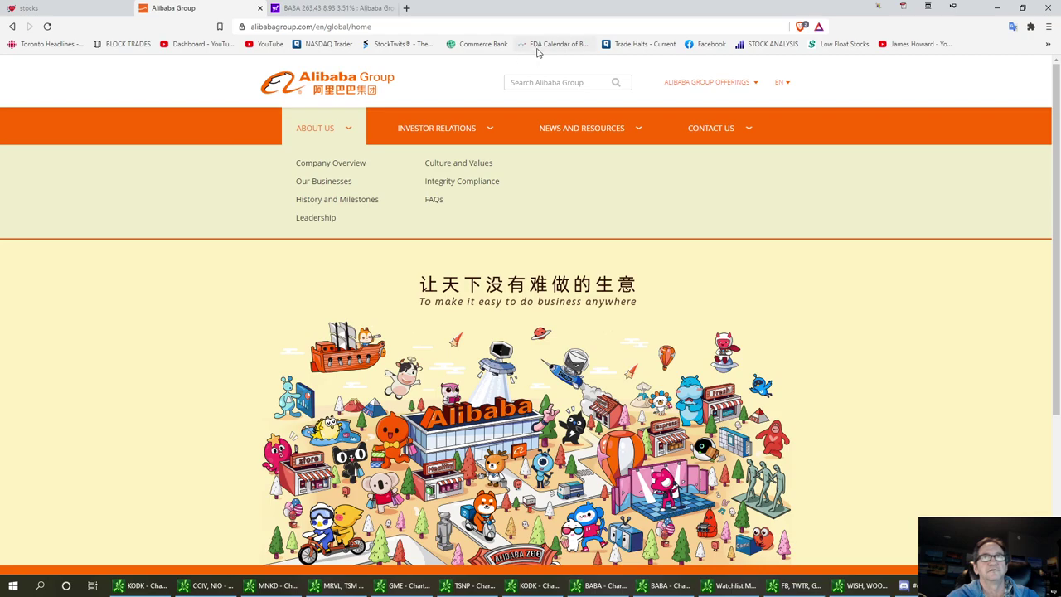
{"action": "left_click", "coordinate": [469, 141]}
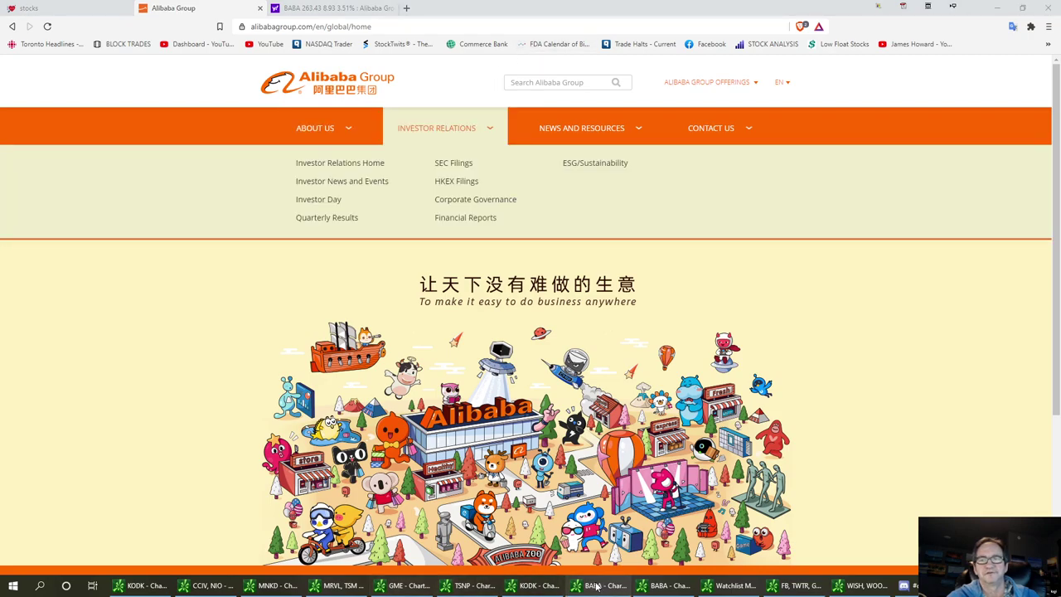
- Add a Price Level line at 270.91 on the BABA hourly chart and show BABA news below
{"action": "left_click", "coordinate": [597, 586]}
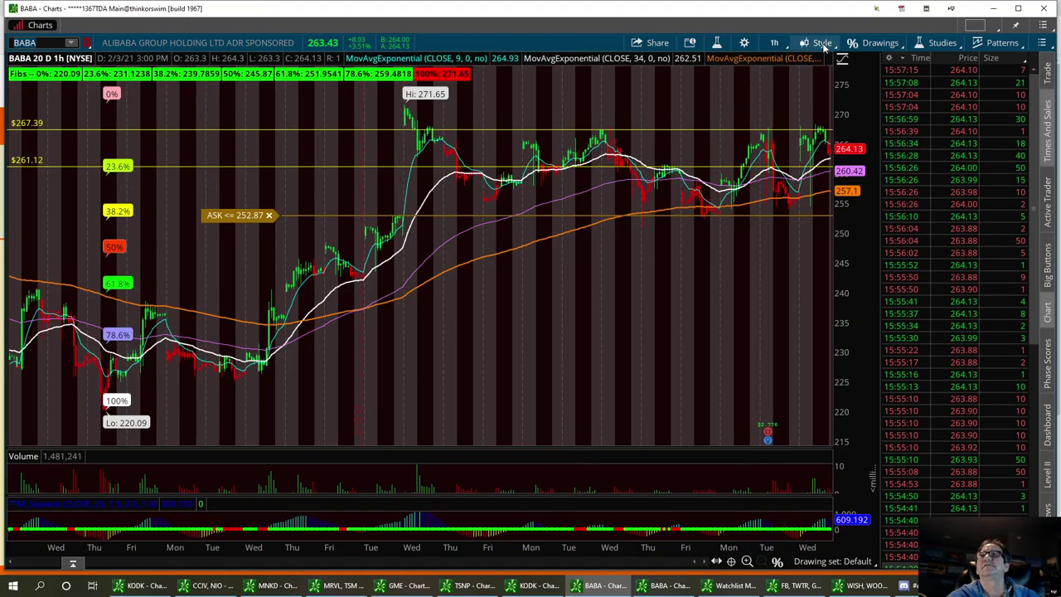
{"action": "left_click", "coordinate": [863, 45]}
{"action": "mouse_move", "coordinate": [862, 146]}
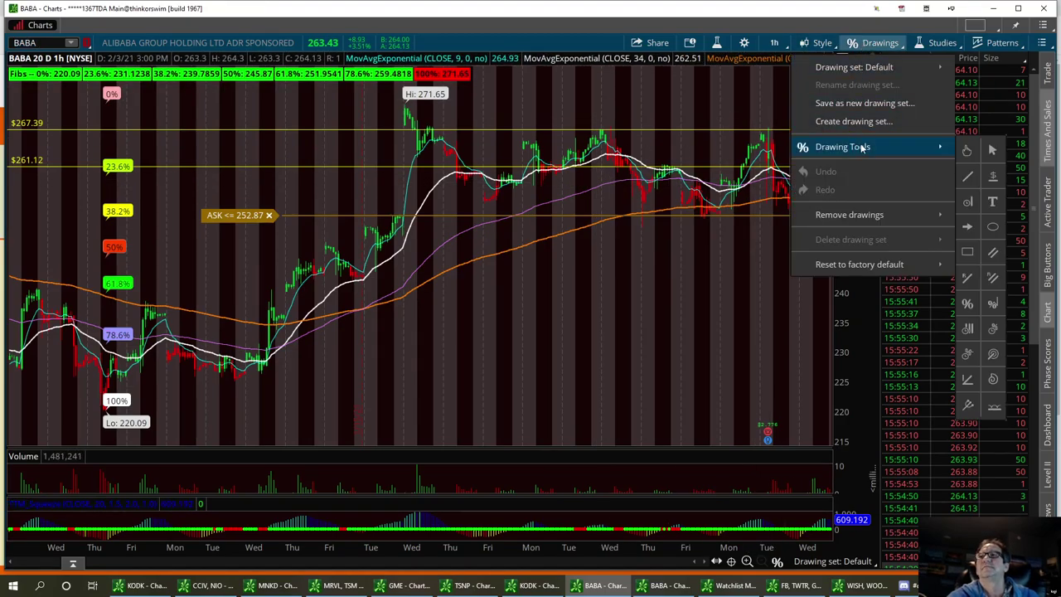
{"action": "left_click", "coordinate": [994, 173]}
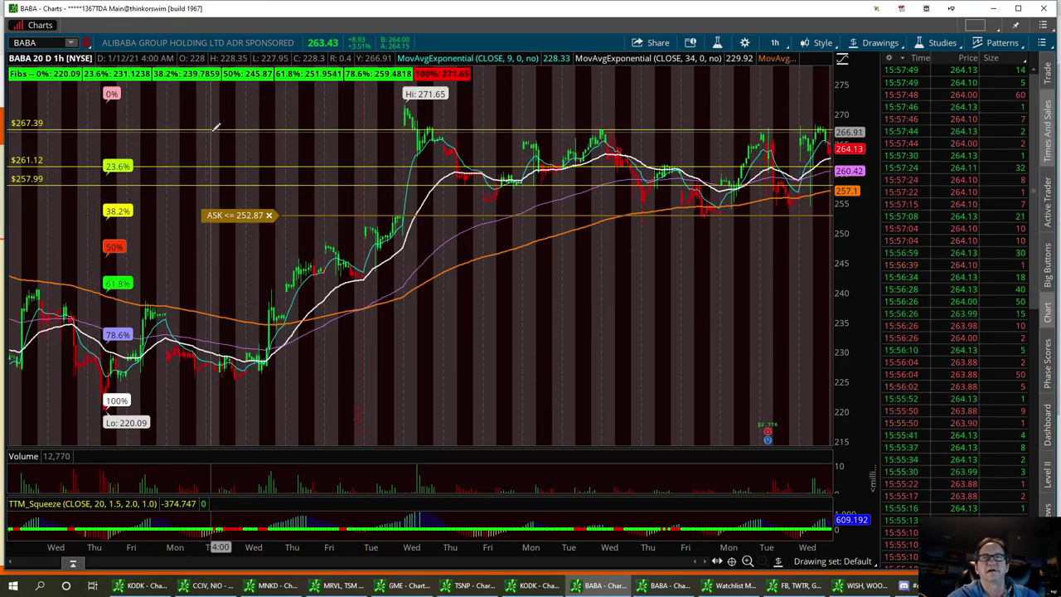
{"action": "left_click", "coordinate": [270, 108]}
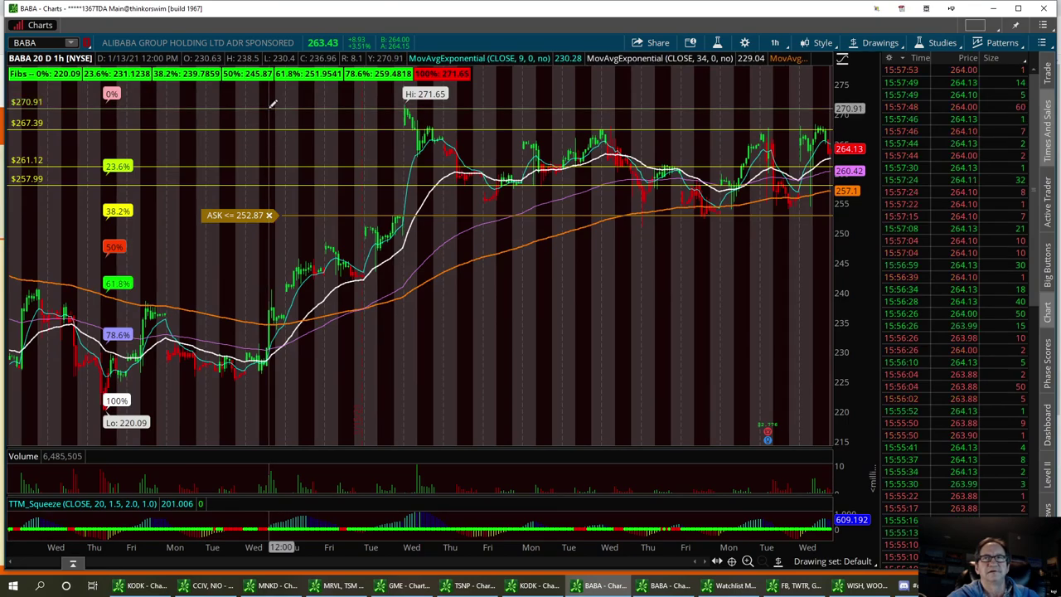
{"action": "left_click", "coordinate": [72, 563]}
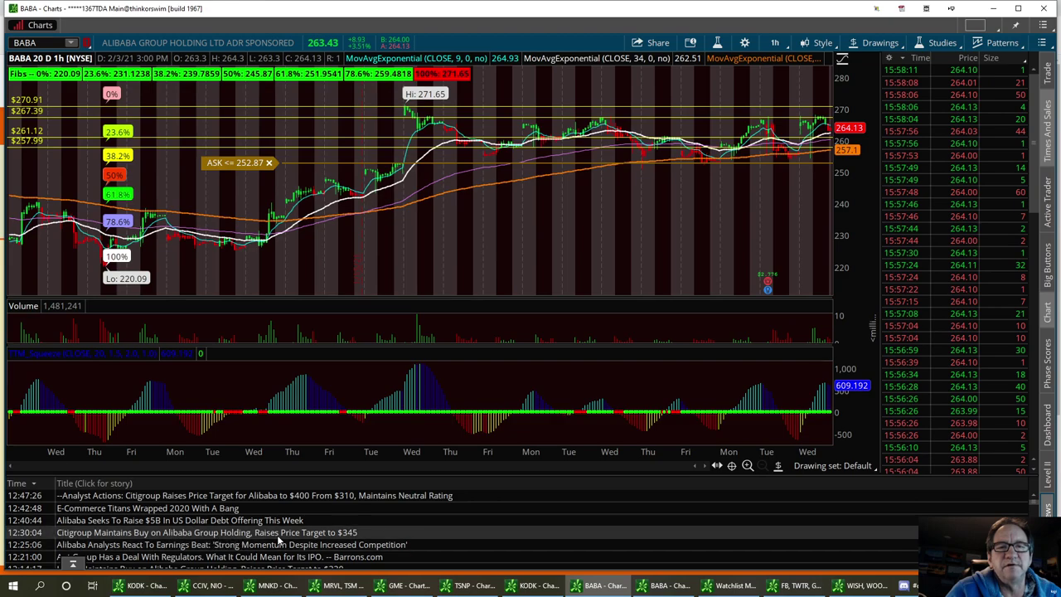
- Scroll the news to HSBC, Macquarie $395, Deutsche Bank $327 and Mizuho $285 target raises
{"action": "scroll", "coordinate": [340, 539], "scroll_direction": "down", "scroll_amount": 3}
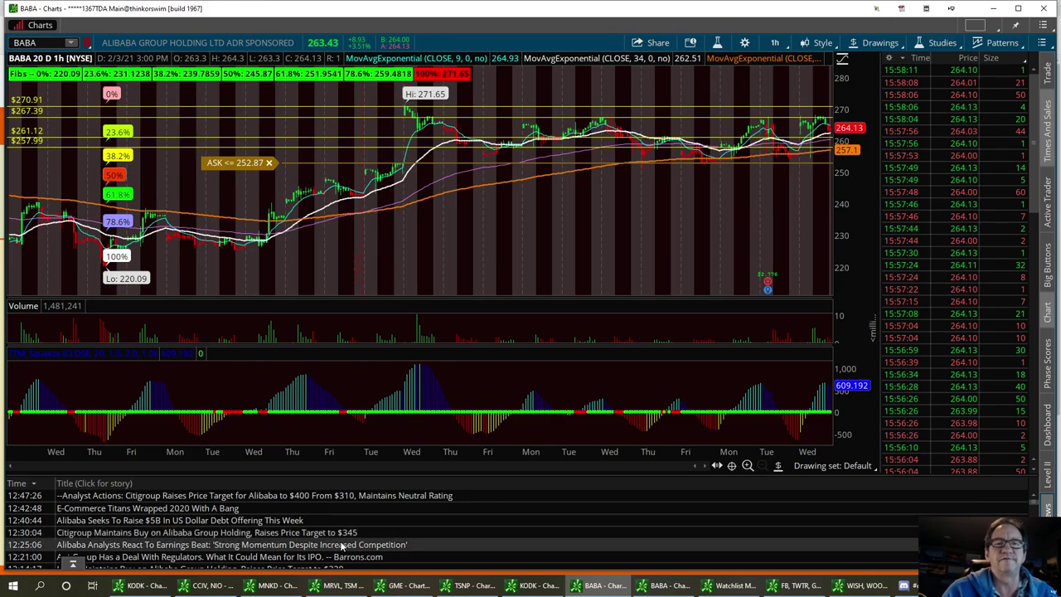
{"action": "left_click", "coordinate": [306, 534]}
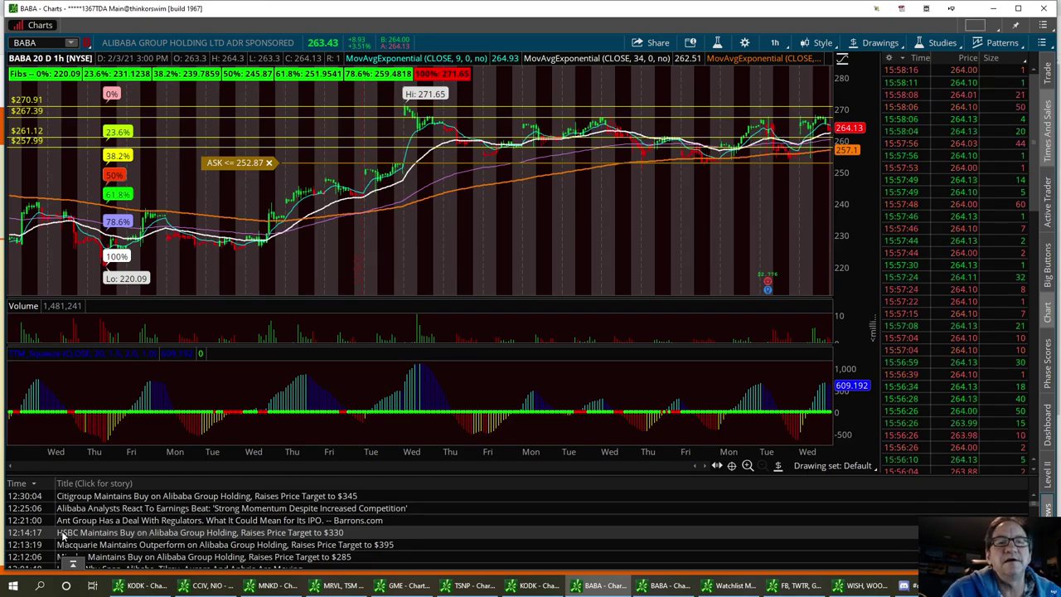
{"action": "left_click", "coordinate": [323, 544]}
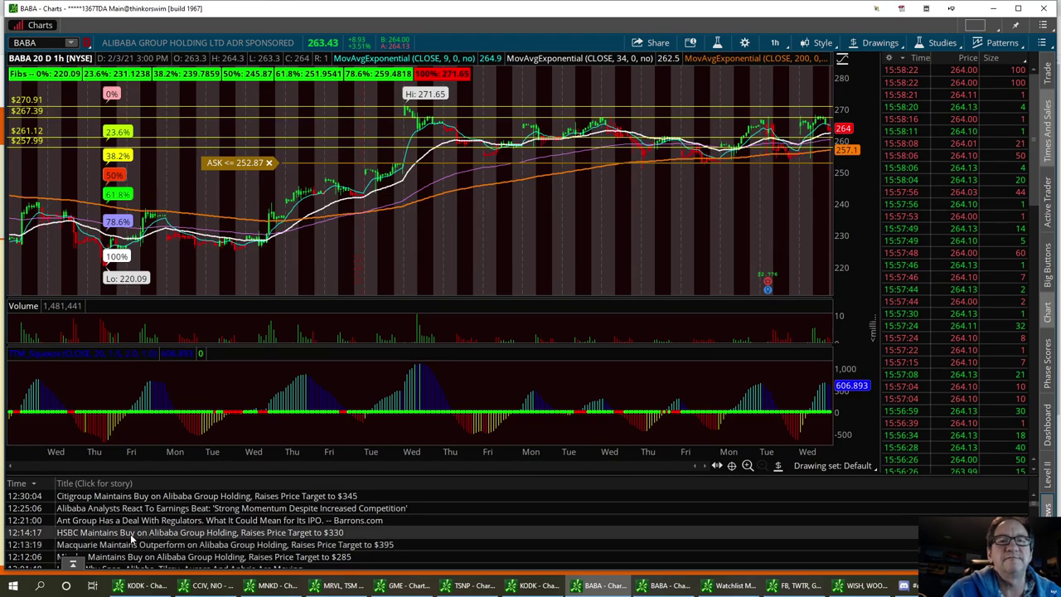
{"action": "scroll", "coordinate": [136, 535], "scroll_direction": "down", "scroll_amount": 1}
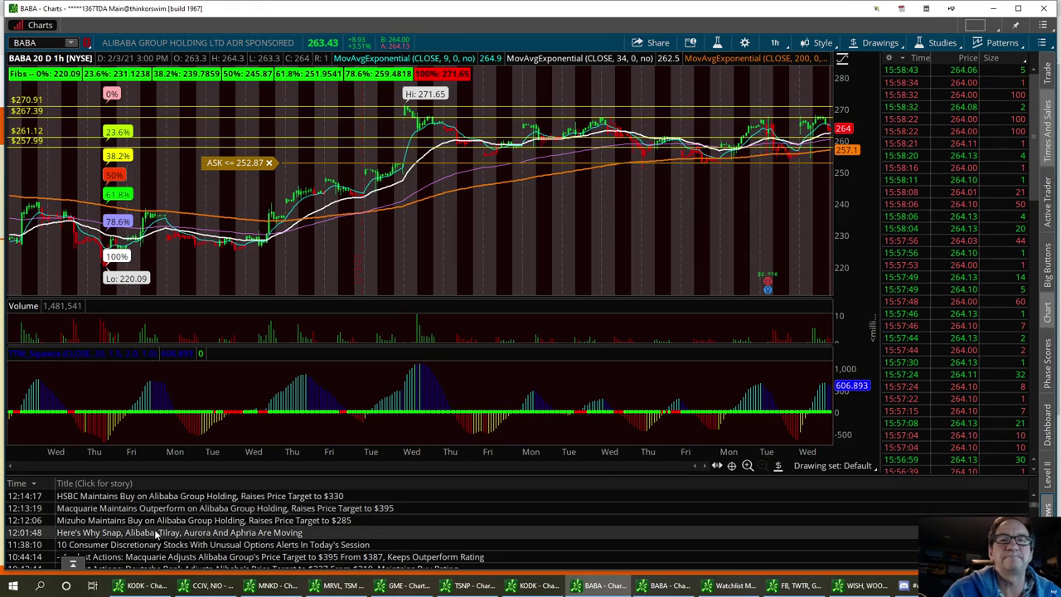
{"action": "scroll", "coordinate": [155, 533], "scroll_direction": "down", "scroll_amount": 2}
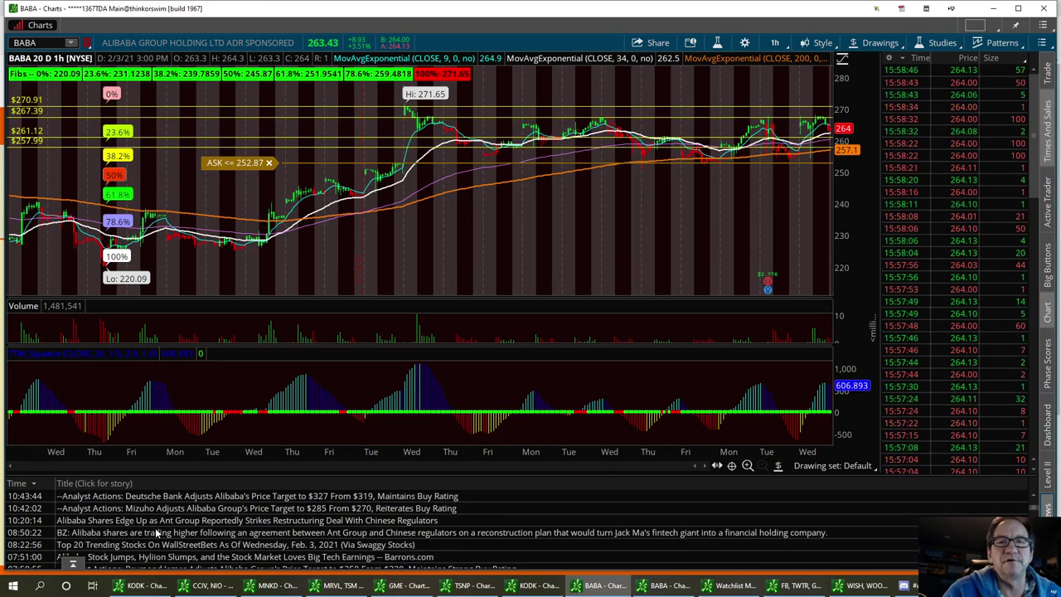
{"action": "scroll", "coordinate": [155, 533], "scroll_direction": "up", "scroll_amount": 1}
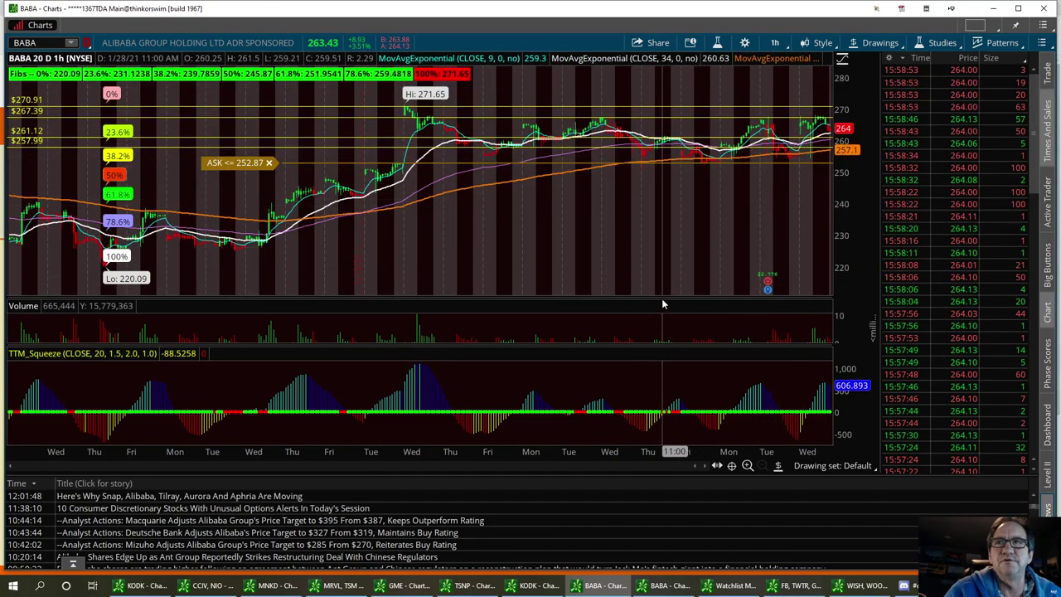
- Enlarge the BABA price pane and draw a horizontal price line near 270
{"action": "left_click_drag", "start_coordinate": [664, 301], "coordinate": [654, 407]}
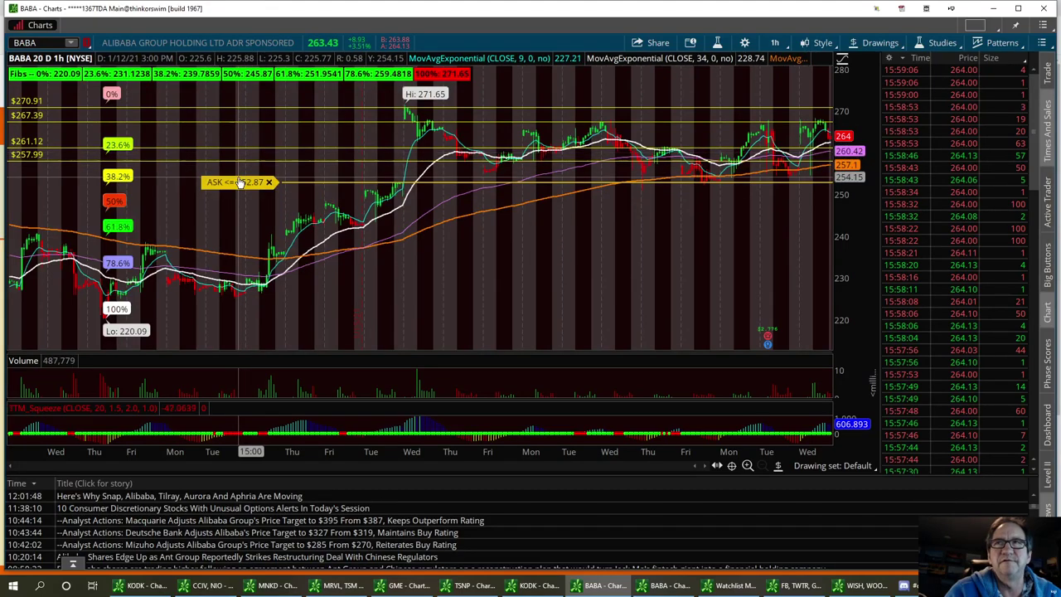
{"action": "right_click", "coordinate": [293, 122]}
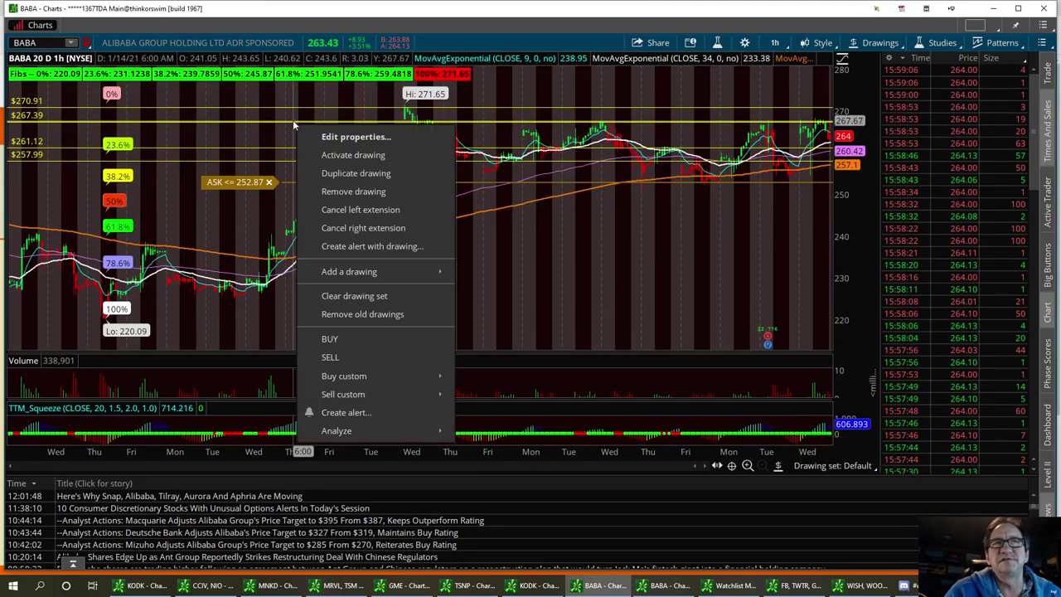
{"action": "left_click", "coordinate": [274, 119]}
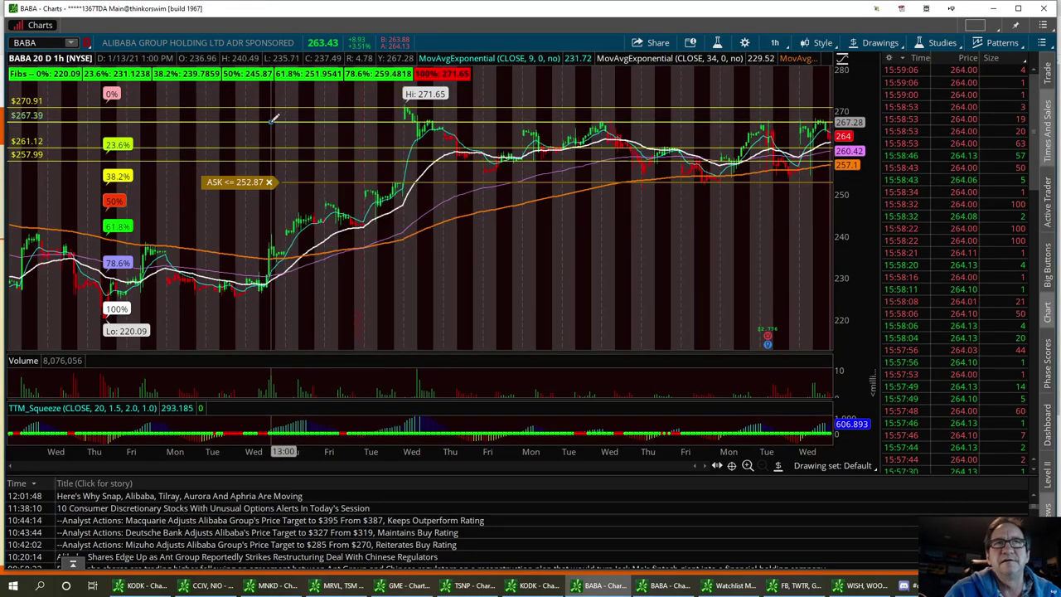
{"action": "left_click", "coordinate": [270, 104]}
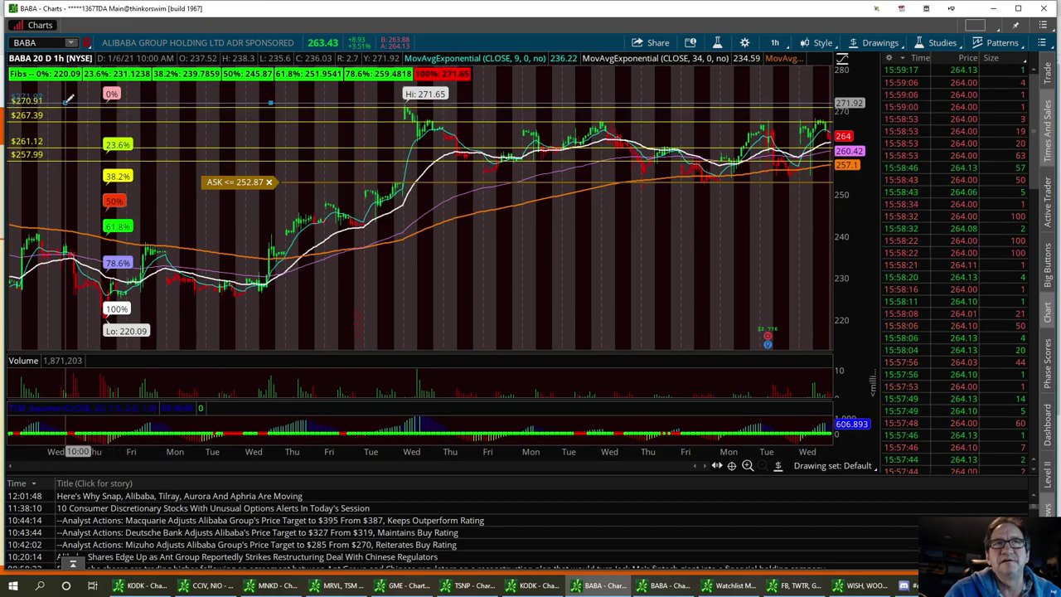
{"action": "left_click", "coordinate": [493, 109]}
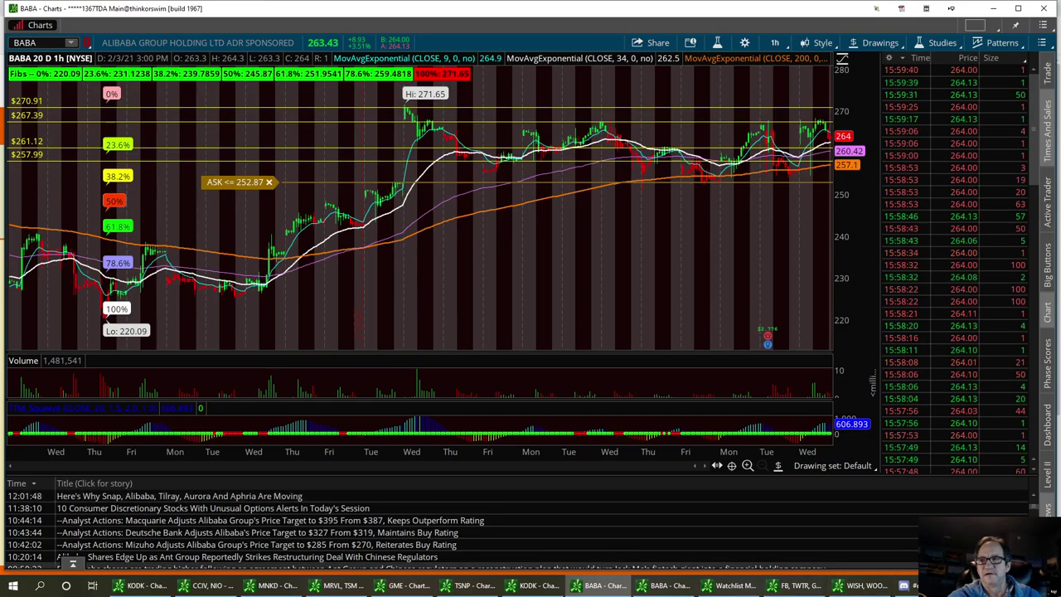
- Open the iluvstocks Twitter profile from the iluvstocks.com side bar and scroll through it
{"action": "left_click", "coordinate": [953, 586]}
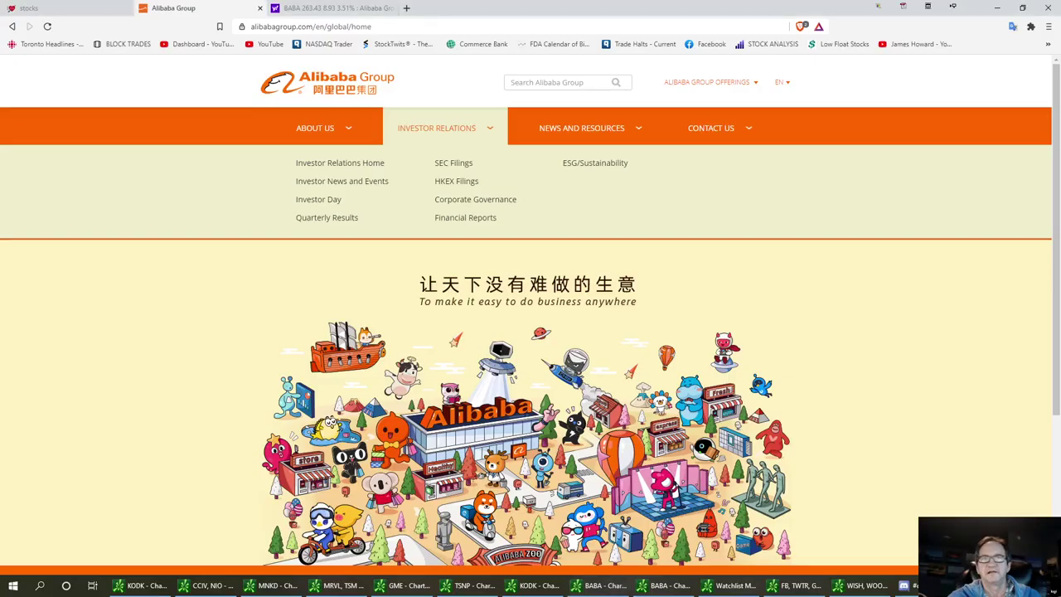
{"action": "left_click", "coordinate": [56, 8]}
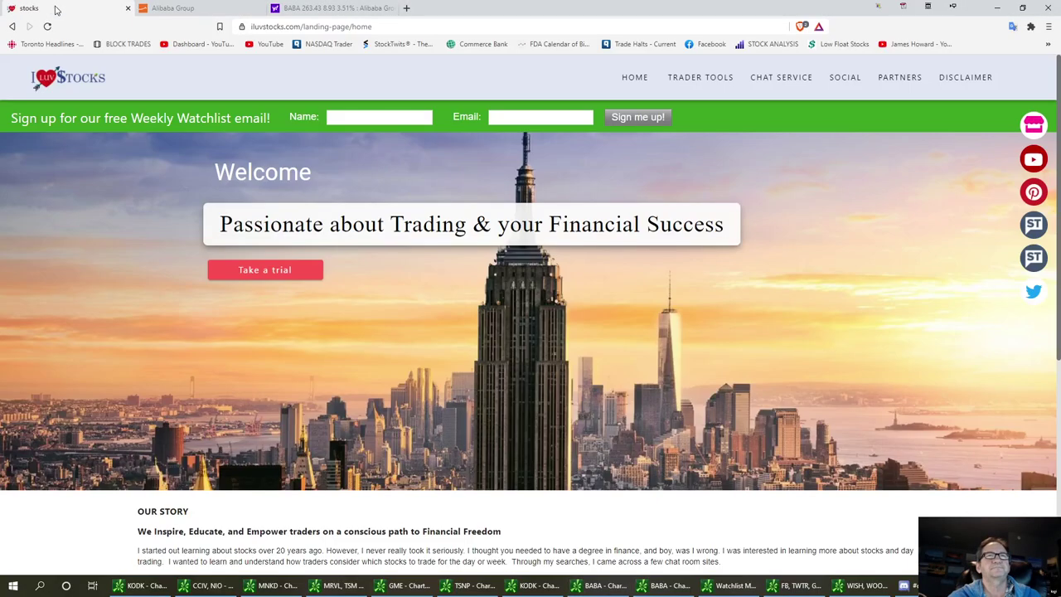
{"action": "left_click", "coordinate": [1032, 296]}
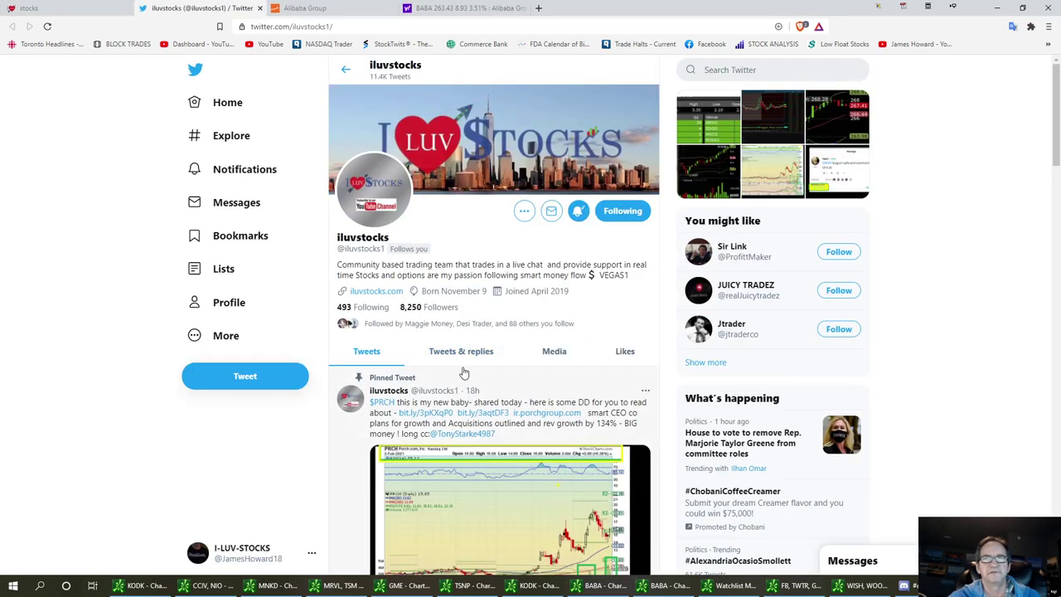
{"action": "scroll", "coordinate": [465, 373], "scroll_direction": "down", "scroll_amount": 2}
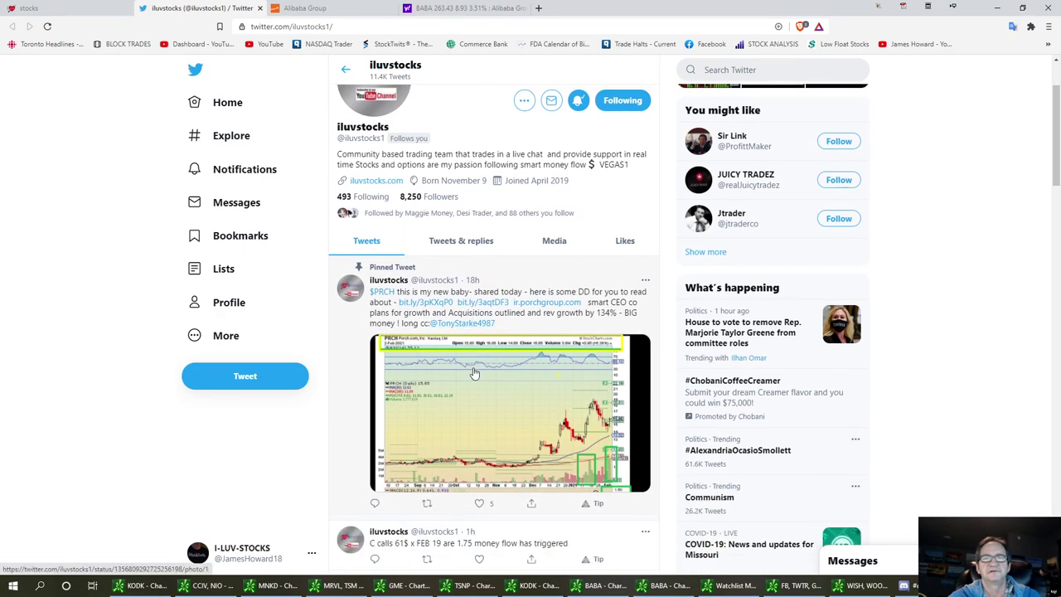
{"action": "scroll", "coordinate": [474, 374], "scroll_direction": "up", "scroll_amount": 2}
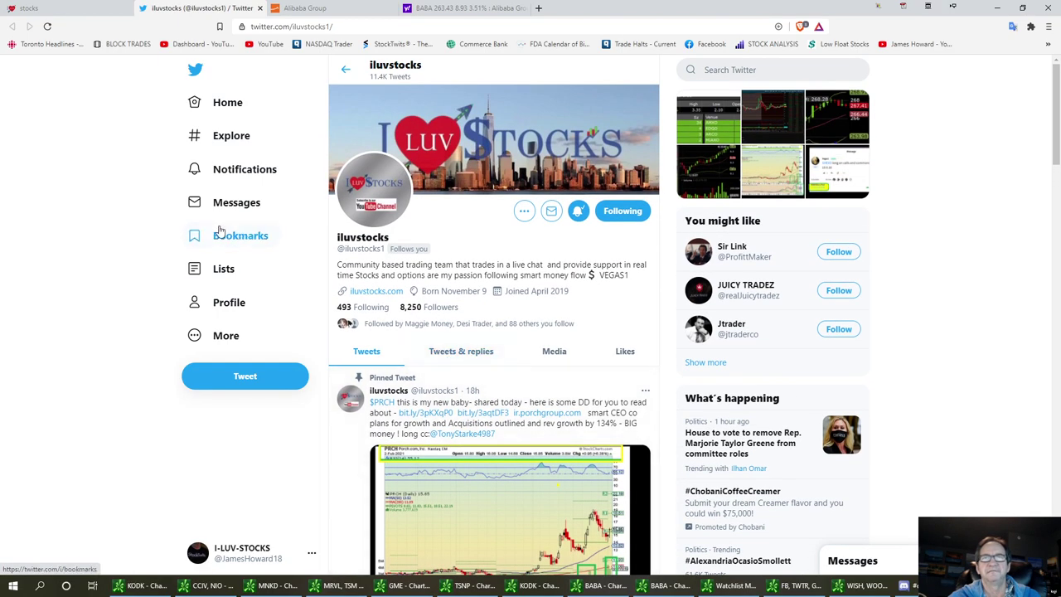
- Open both StockTwits profiles linked on iluvstocks.com, returning to the landing page after each
{"action": "left_click", "coordinate": [71, 10]}
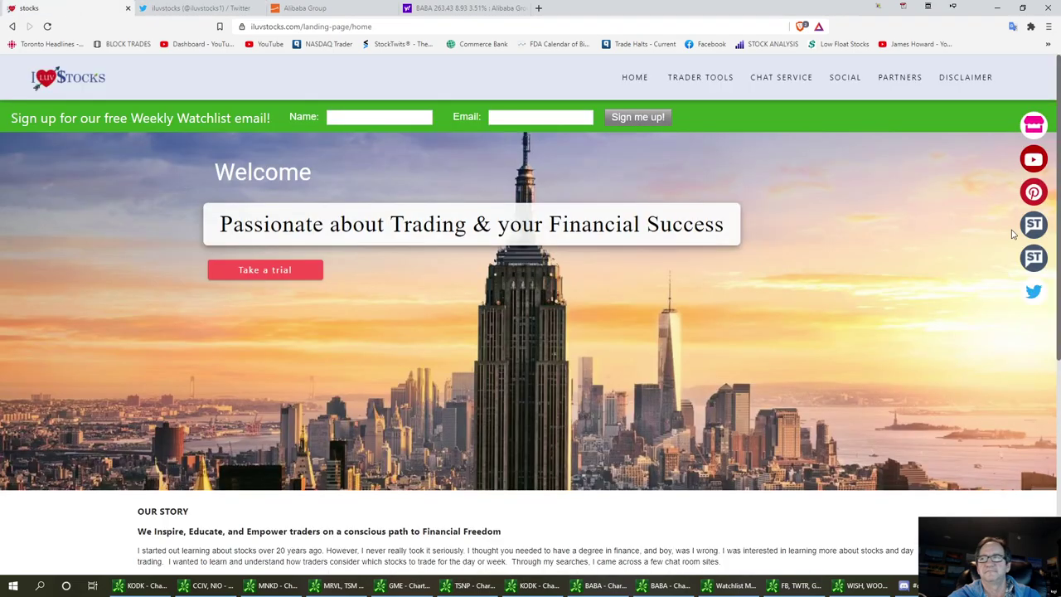
{"action": "left_click", "coordinate": [1032, 262]}
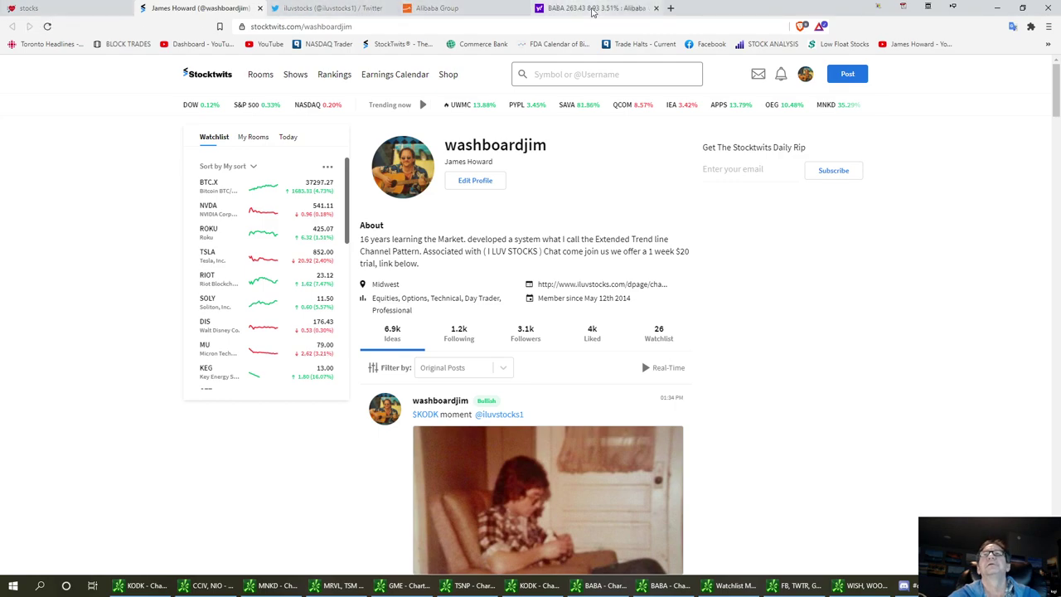
{"action": "left_click", "coordinate": [31, 7]}
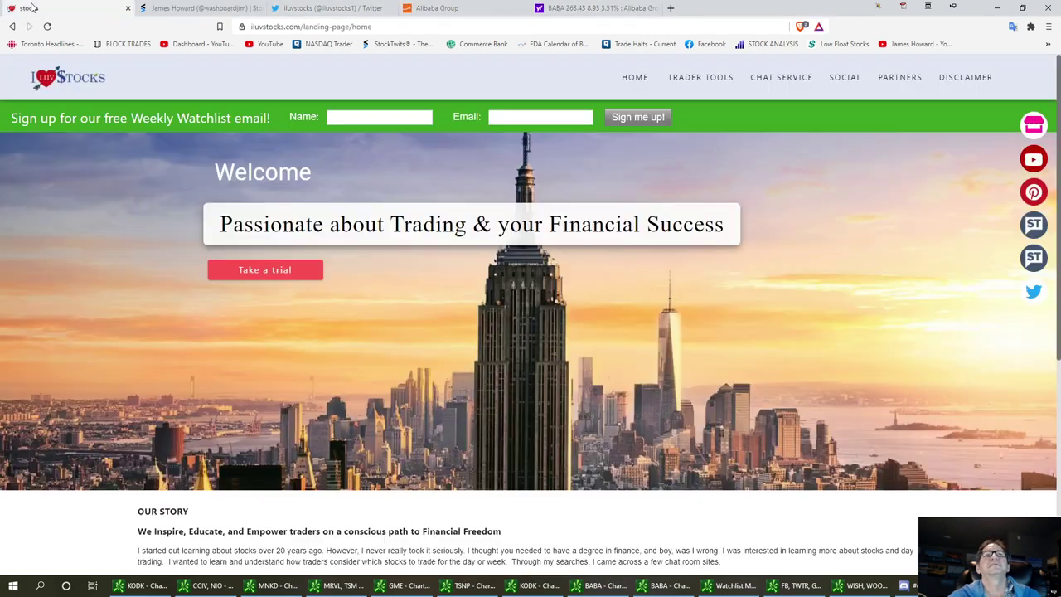
{"action": "left_click", "coordinate": [1033, 225]}
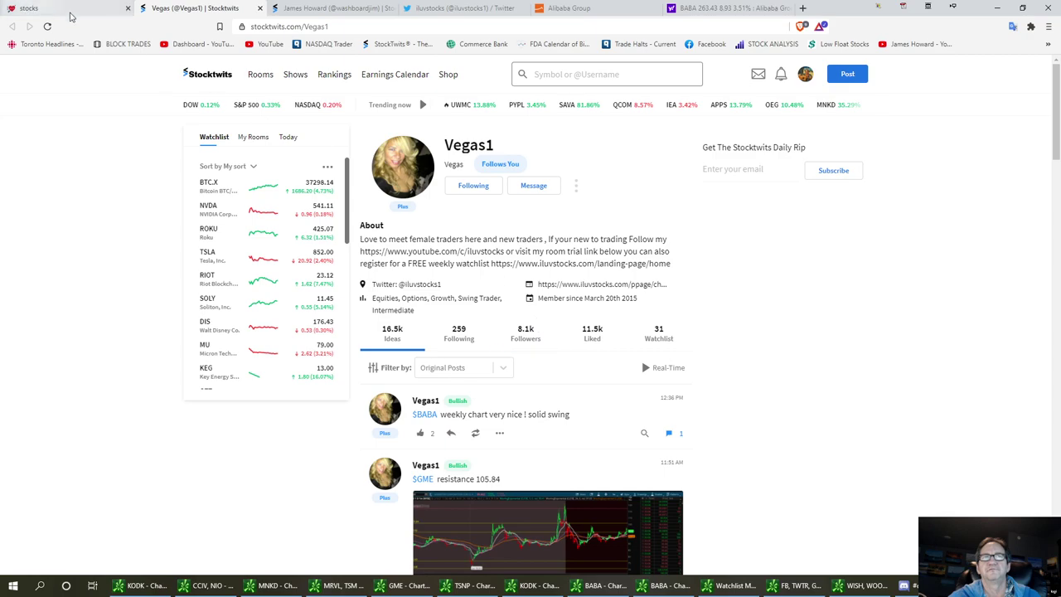
{"action": "left_click", "coordinate": [96, 13]}
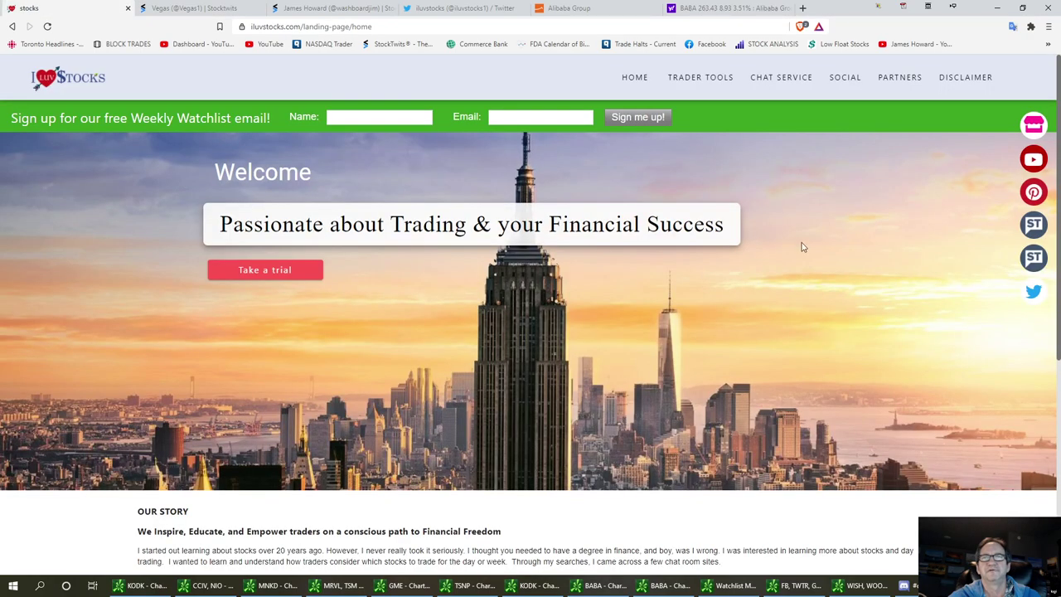